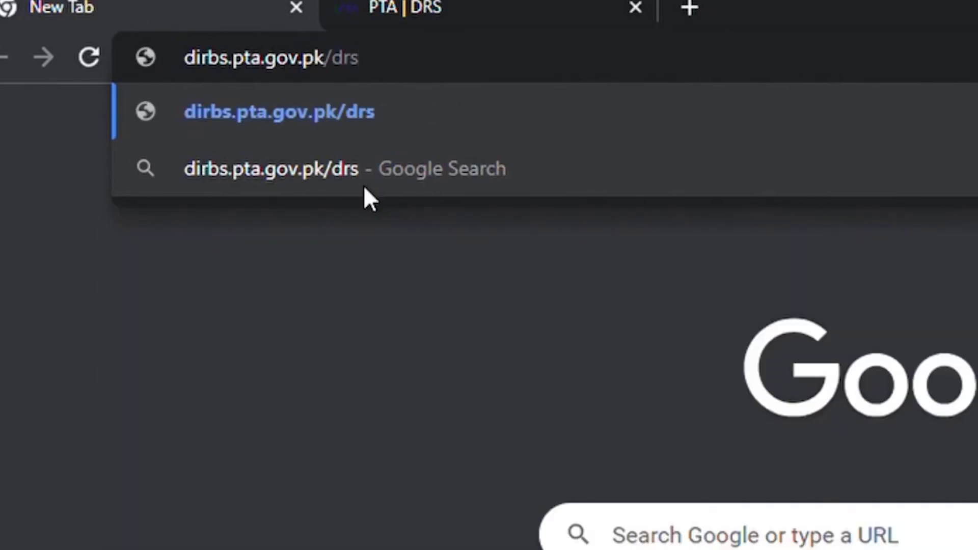
# - Load the DIRBS login page and scroll down to the Sign up link
pyautogui.press('Return')
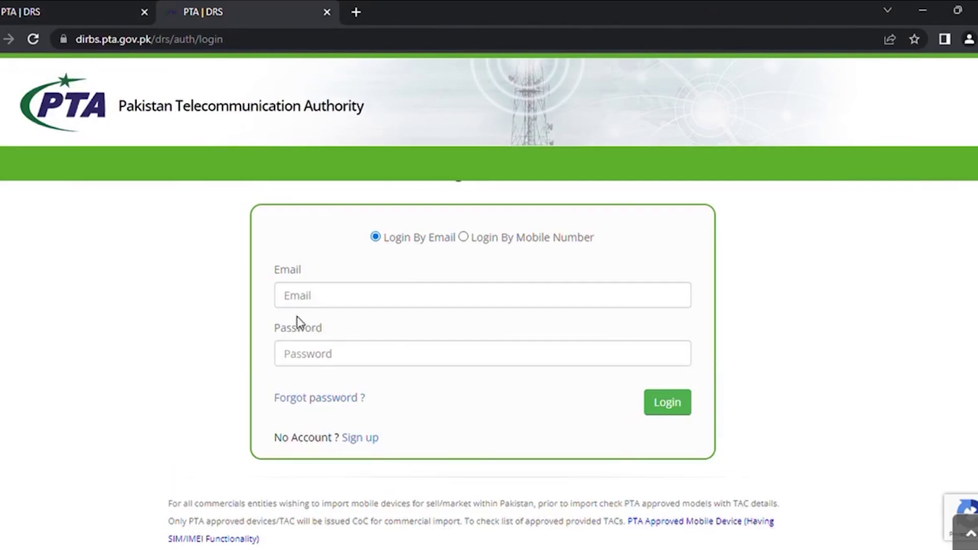
pyautogui.scroll(-1, 306, 328)
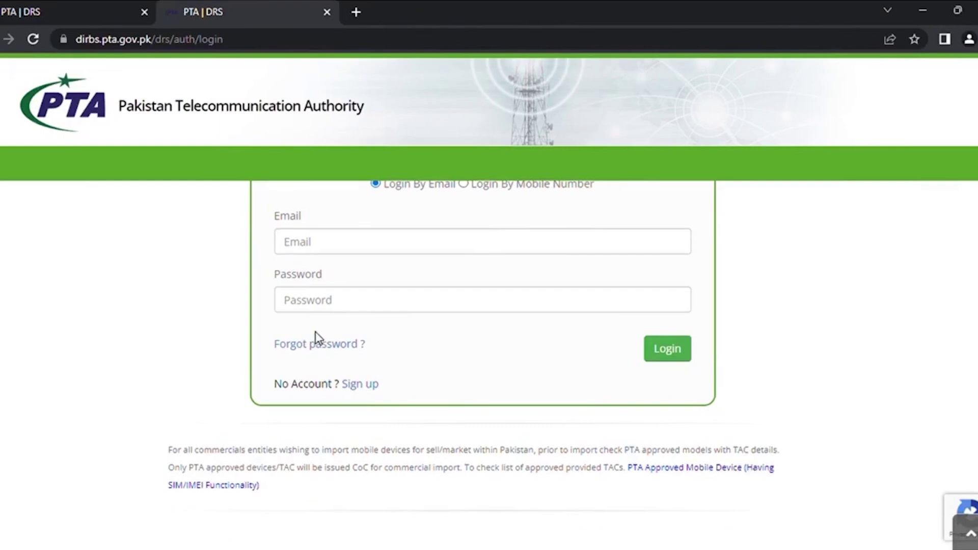
# - Start a new account and choose user type Overseas Pakistani/Dual National
pyautogui.click(363, 385)
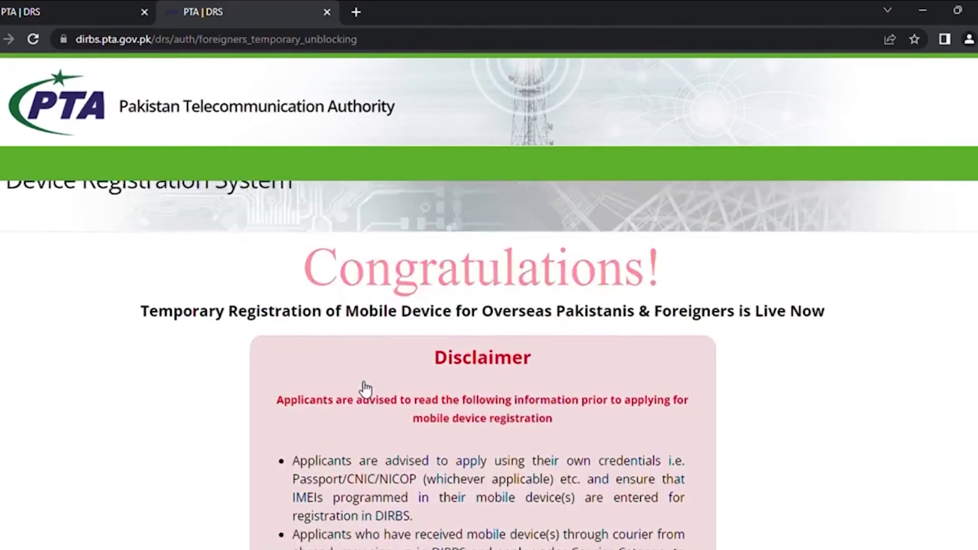
pyautogui.scroll(-6, 366, 389)
pyautogui.scroll(-3, 365, 389)
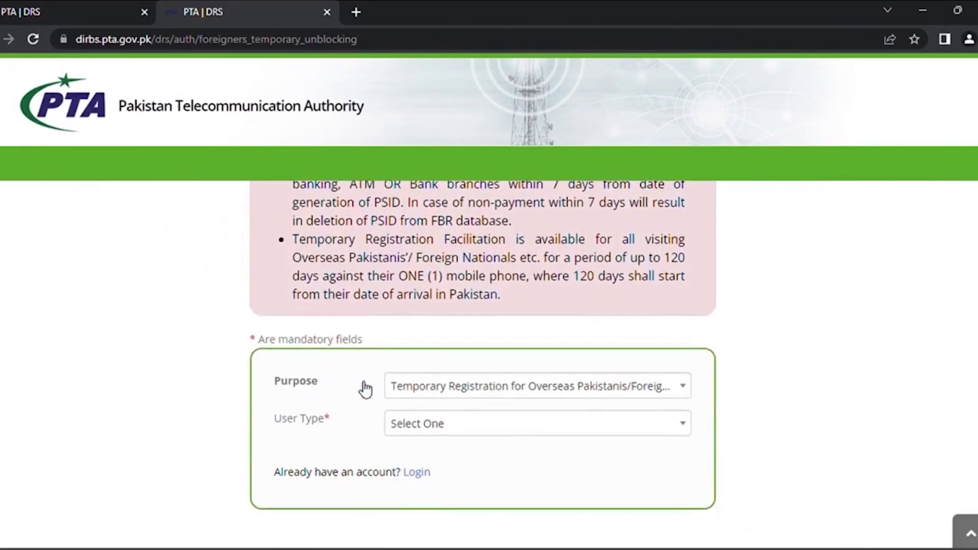
pyautogui.scroll(-1, 366, 389)
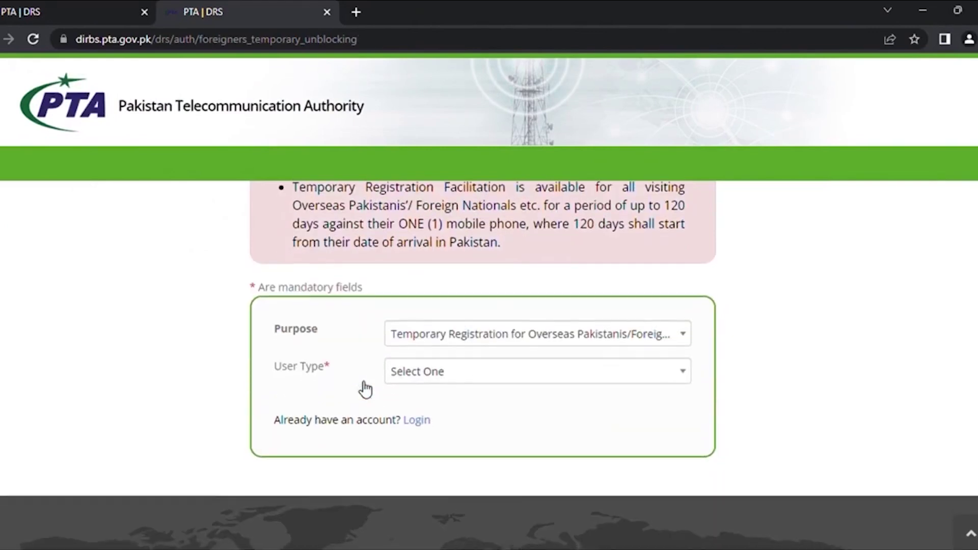
pyautogui.click(409, 377)
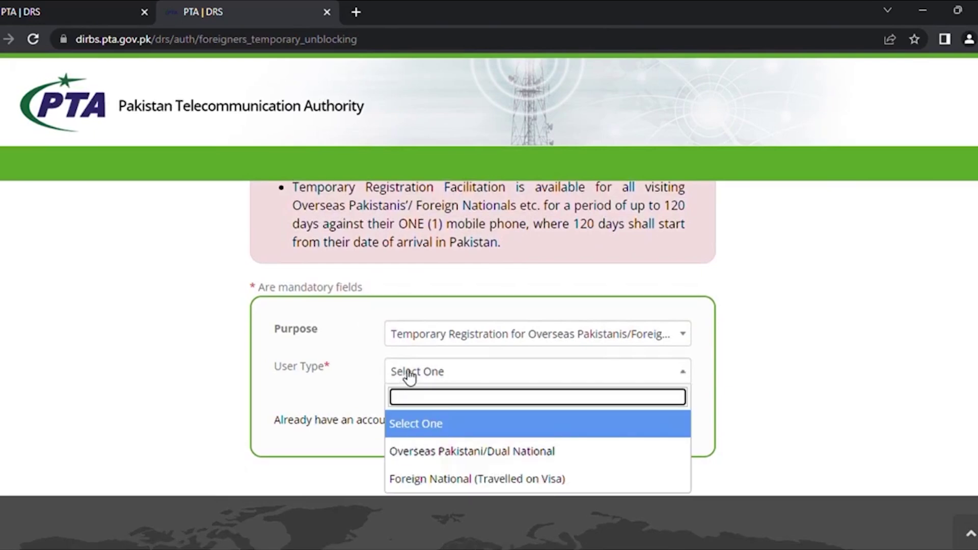
pyautogui.click(419, 455)
pyautogui.scroll(-1, 415, 454)
# - Fill in the applicant's full name, phone number and e-mail address
pyautogui.click(343, 368)
pyautogui.click(343, 428)
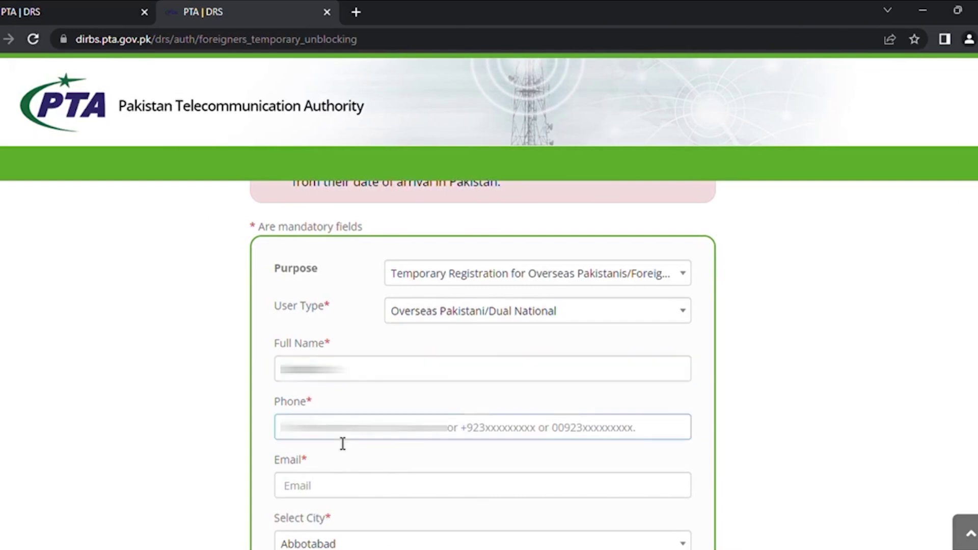
pyautogui.write('03001234567')
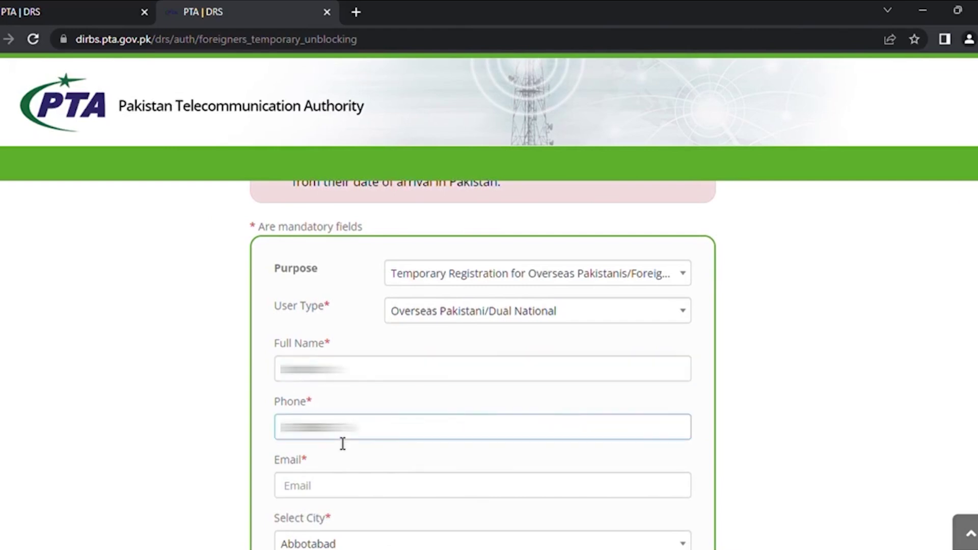
pyautogui.write('89')
pyautogui.scroll(-2, 343, 443)
pyautogui.click(343, 398)
pyautogui.write('user@gmail.com')
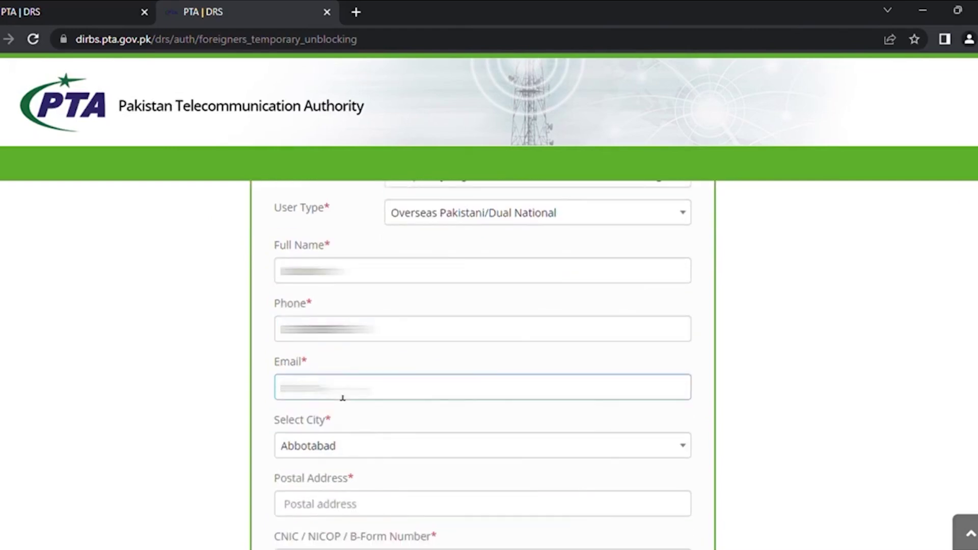
pyautogui.write('@gmail.com')
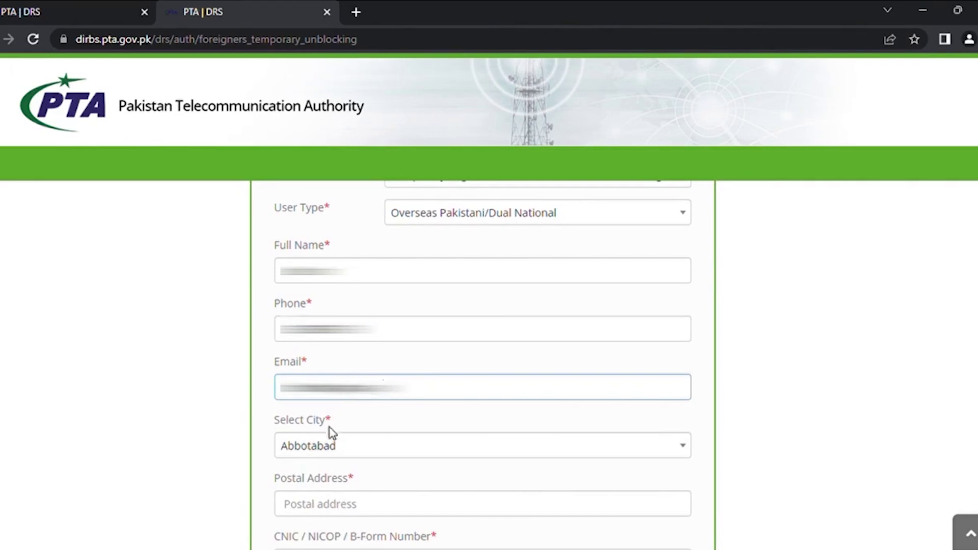
pyautogui.scroll(-3, 334, 442)
pyautogui.click(329, 431)
# - Enter postal address 'PTA', paste the CNIC number, and type the account password
pyautogui.click(337, 372)
pyautogui.write('P')
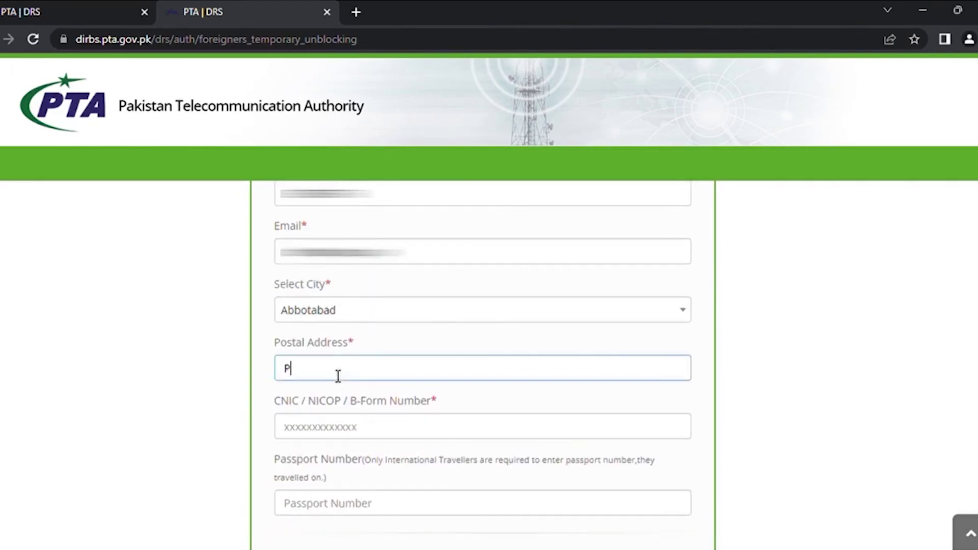
pyautogui.write('TA')
pyautogui.click(338, 437)
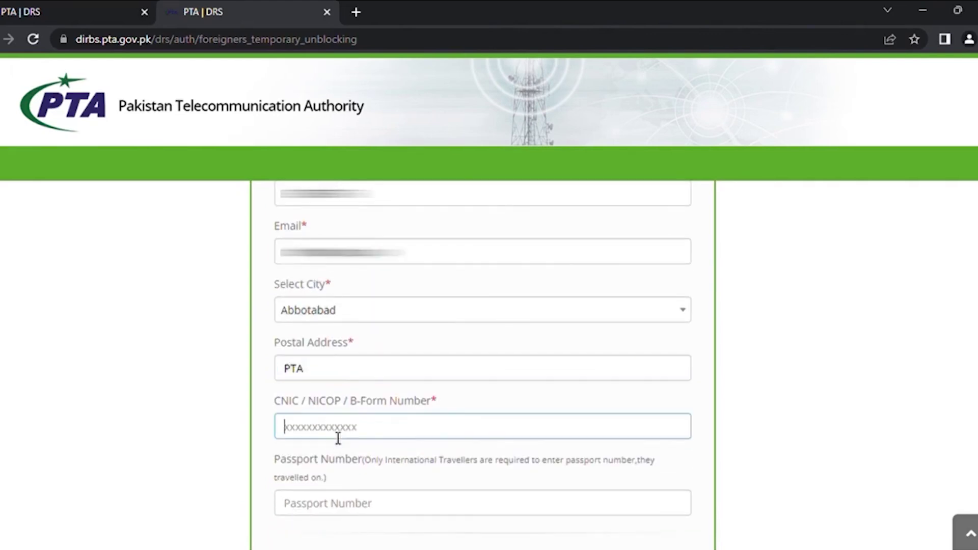
pyautogui.hotkey('ctrl', 'v')
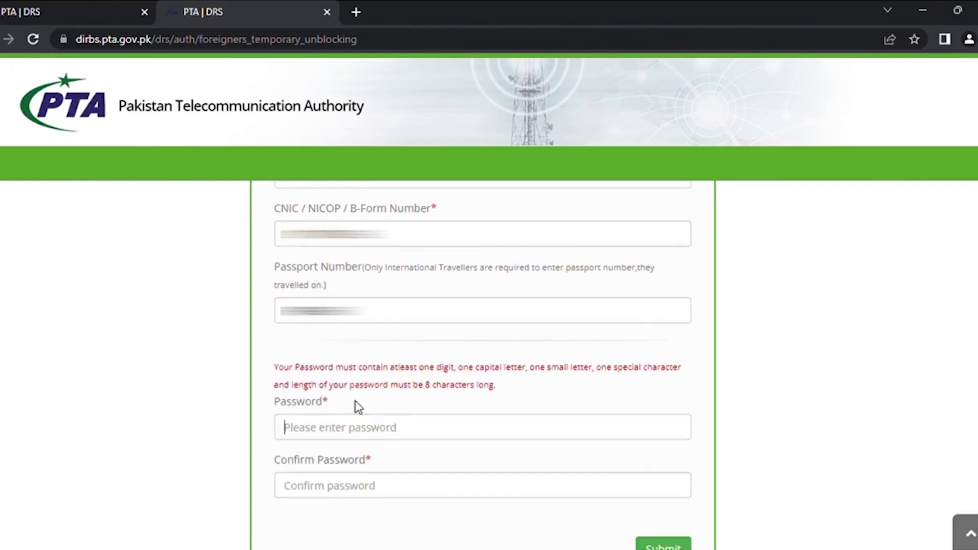
pyautogui.click(355, 401)
pyautogui.write('•••••••••')
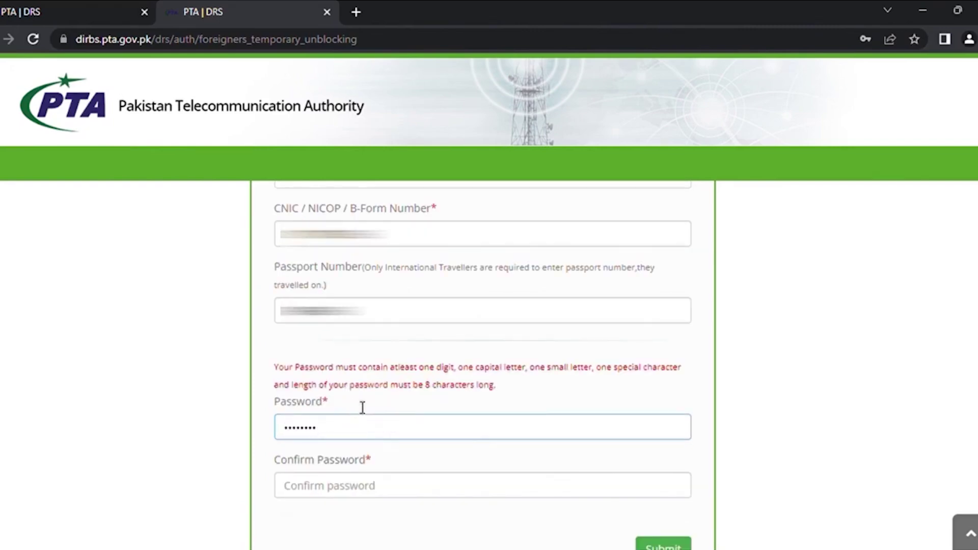
pyautogui.press('Tab')
# - Confirm the password, submit the sign-up form, and enter the login password
pyautogui.write('•••••••••')
pyautogui.click(651, 528)
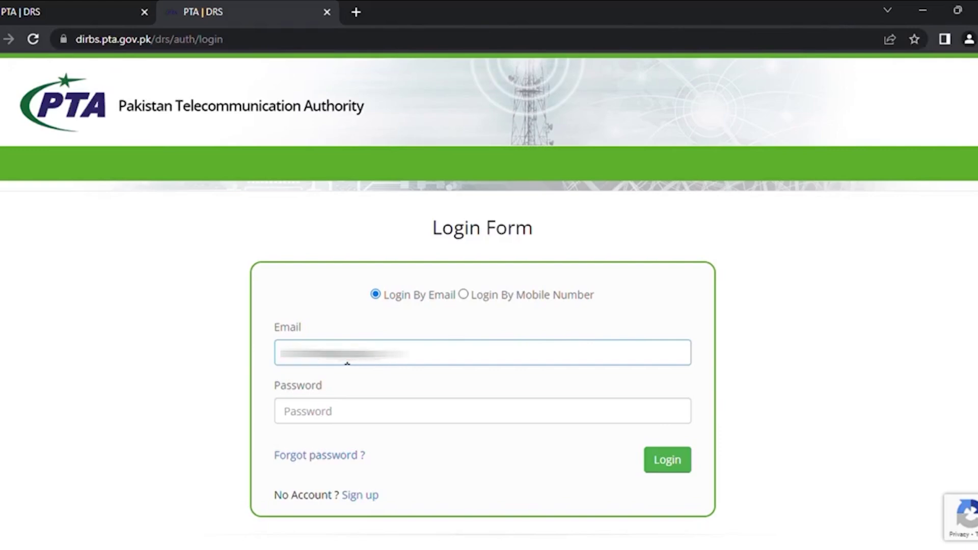
pyautogui.press('Tab')
pyautogui.write('•••')
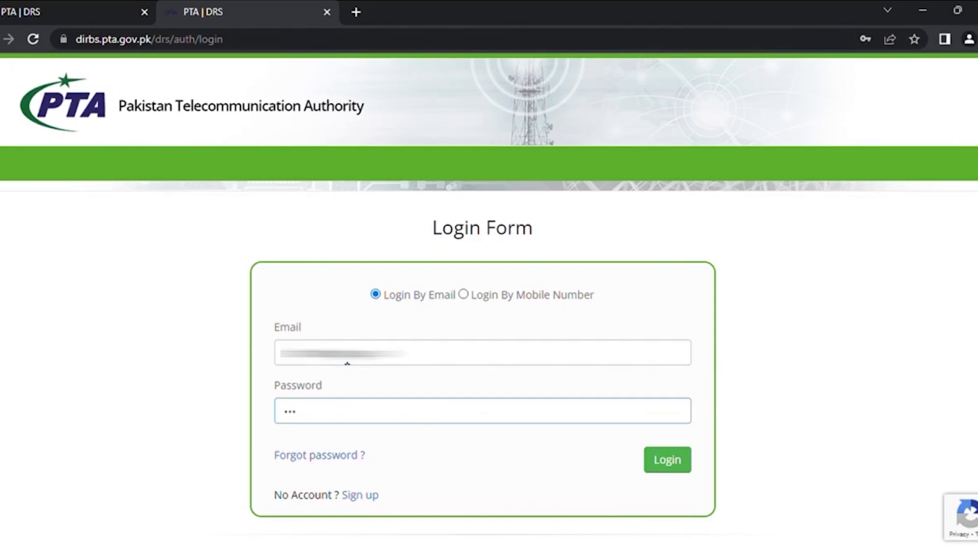
pyautogui.write('•••••')
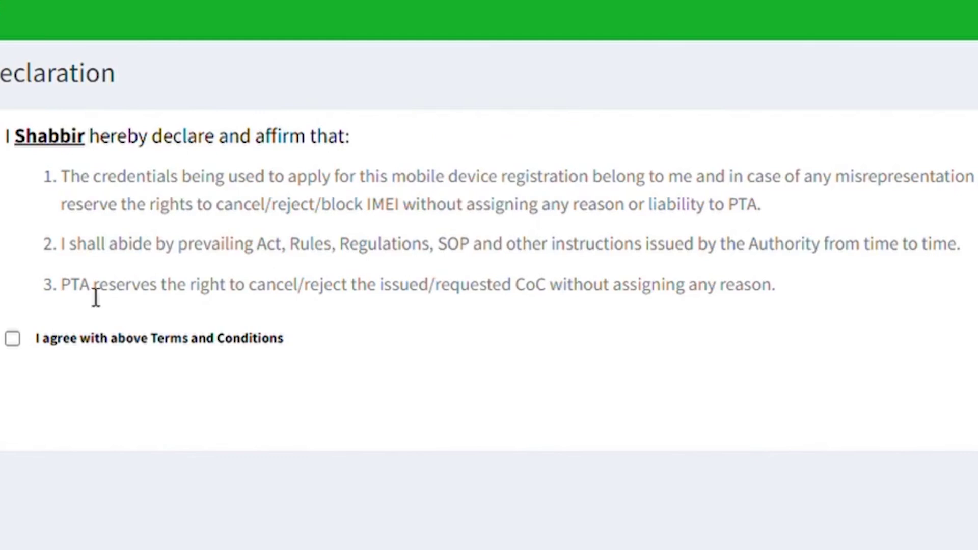
# - Agree to the terms and start the Temporary Registration for Overseas Pakistanis
pyautogui.click(9, 341)
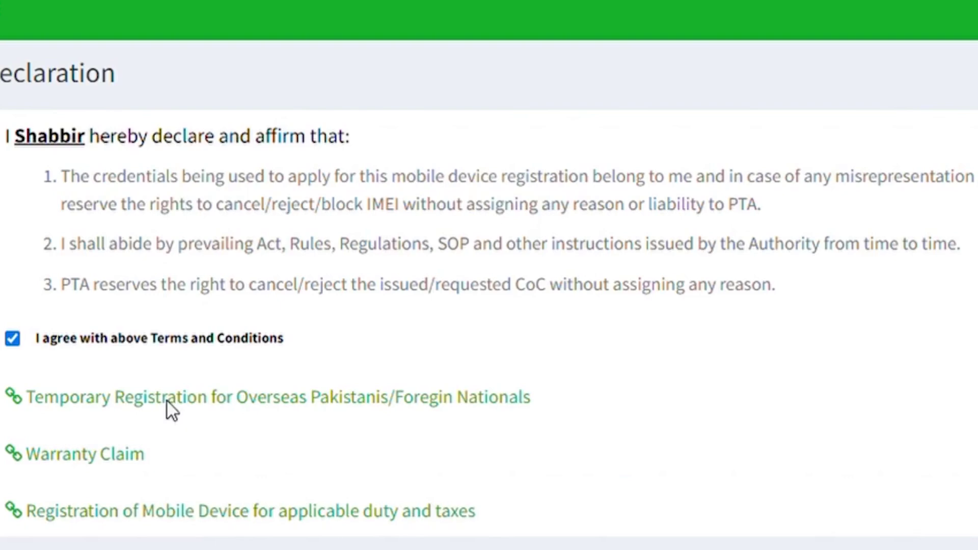
pyautogui.click(167, 401)
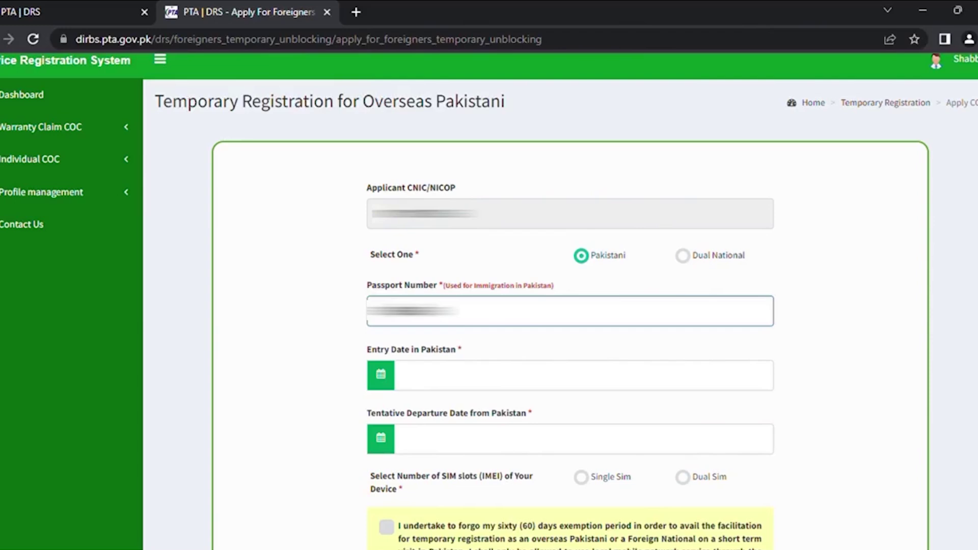
# - Set entry date 6 May 2023, departure 30 June 2023, and select Single Sim
pyautogui.scroll(-1, 407, 312)
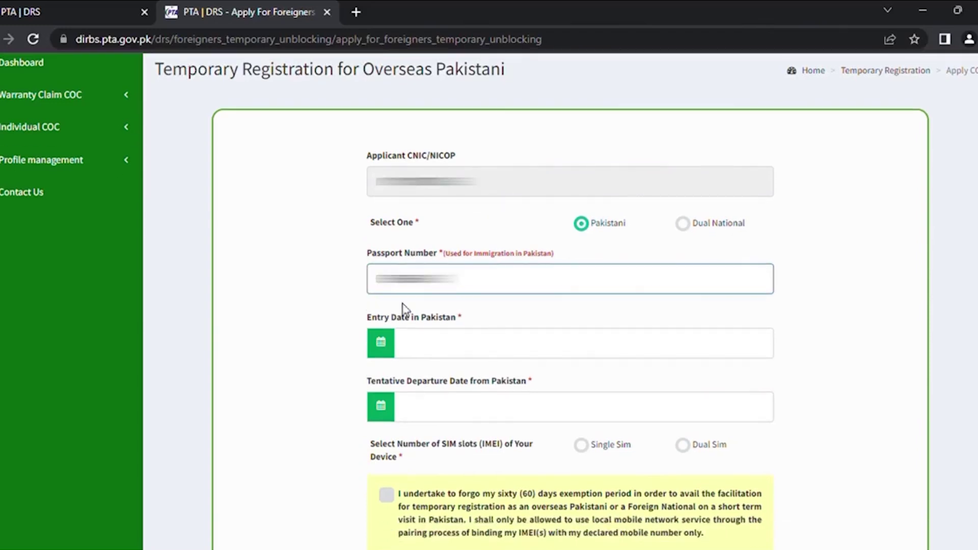
pyautogui.click(431, 344)
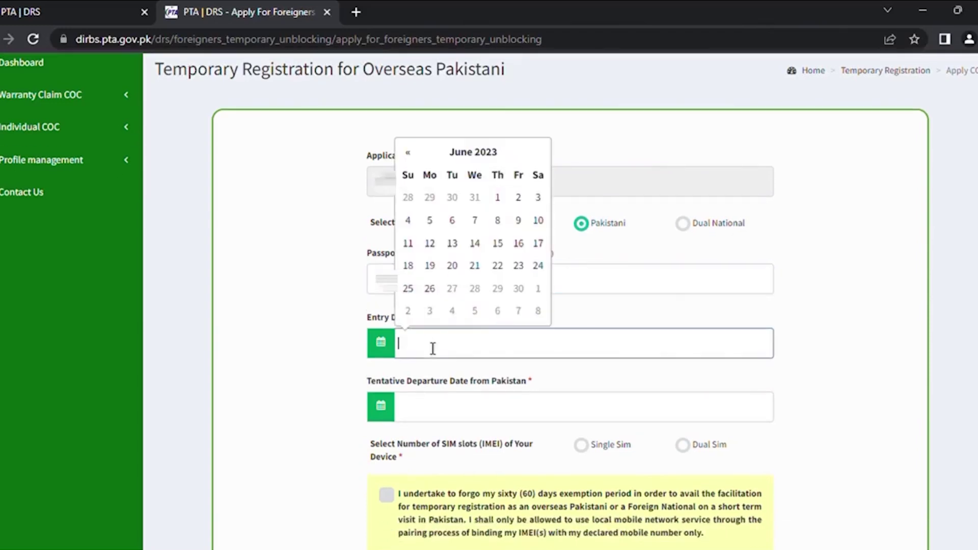
pyautogui.click(406, 154)
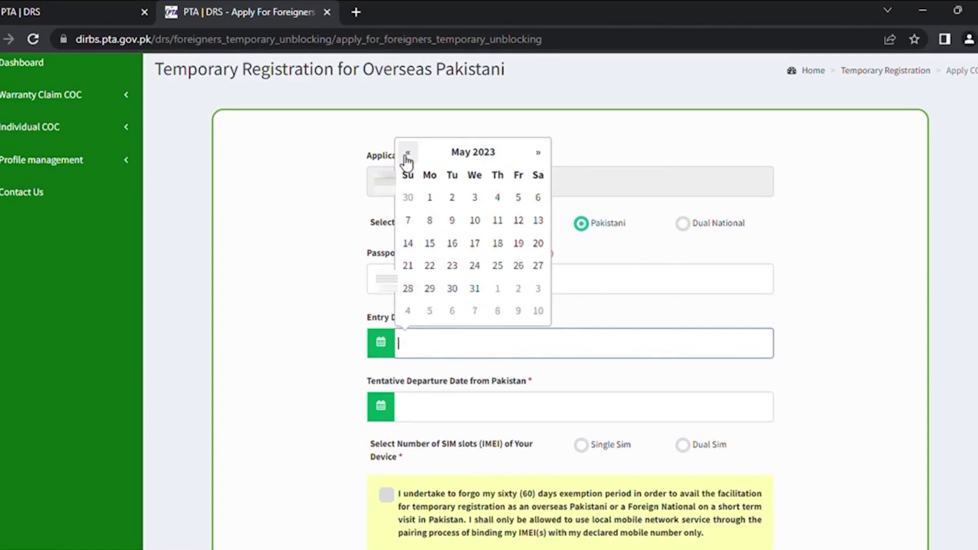
pyautogui.click(539, 199)
pyautogui.scroll(-3, 530, 277)
pyautogui.click(527, 278)
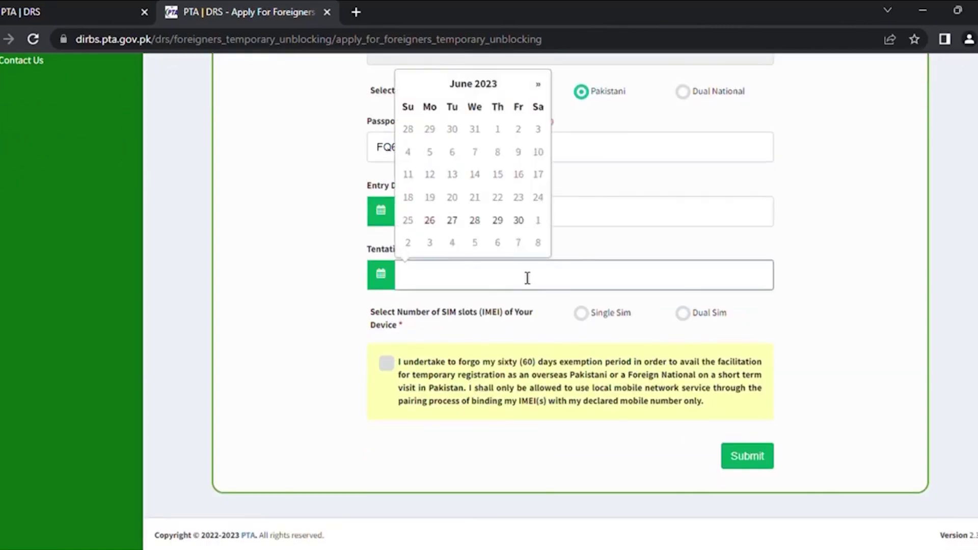
pyautogui.click(527, 229)
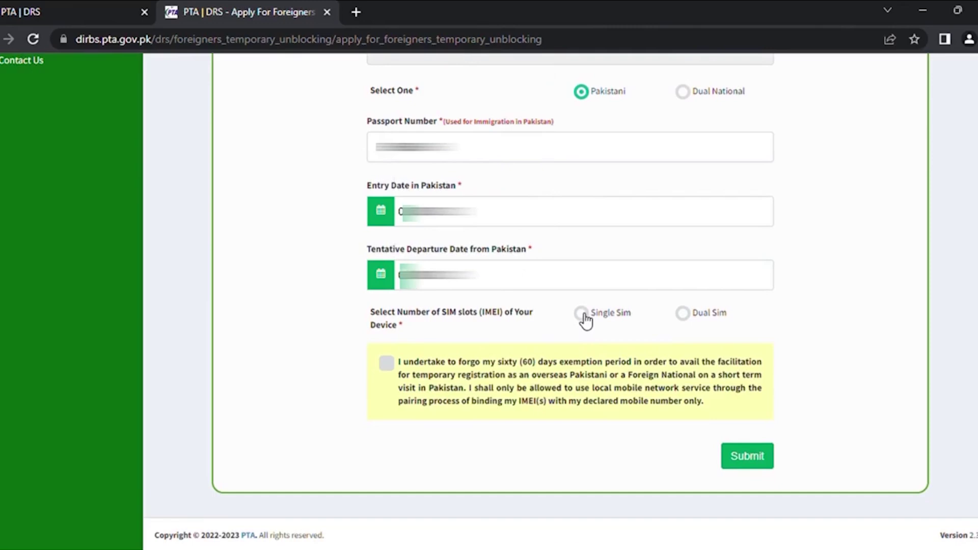
pyautogui.click(582, 313)
pyautogui.scroll(-3, 583, 320)
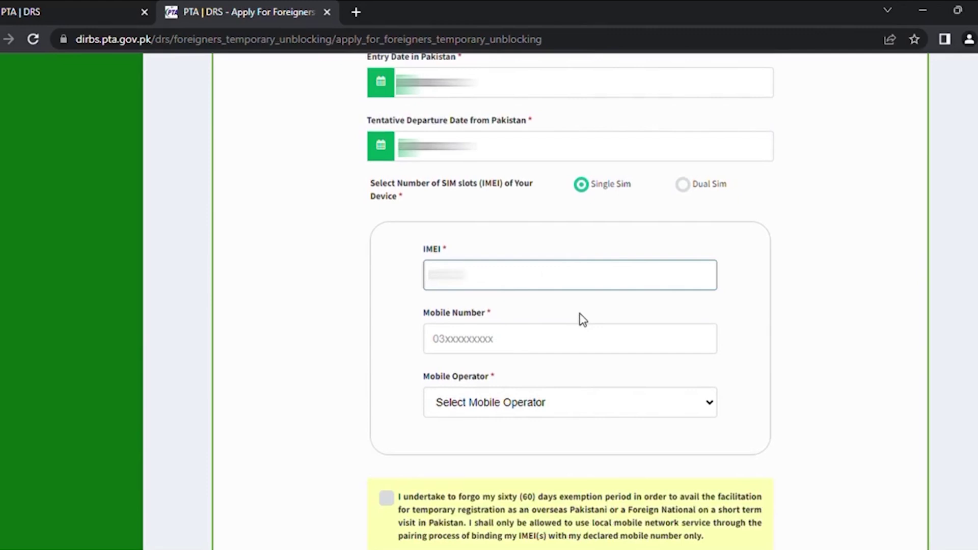
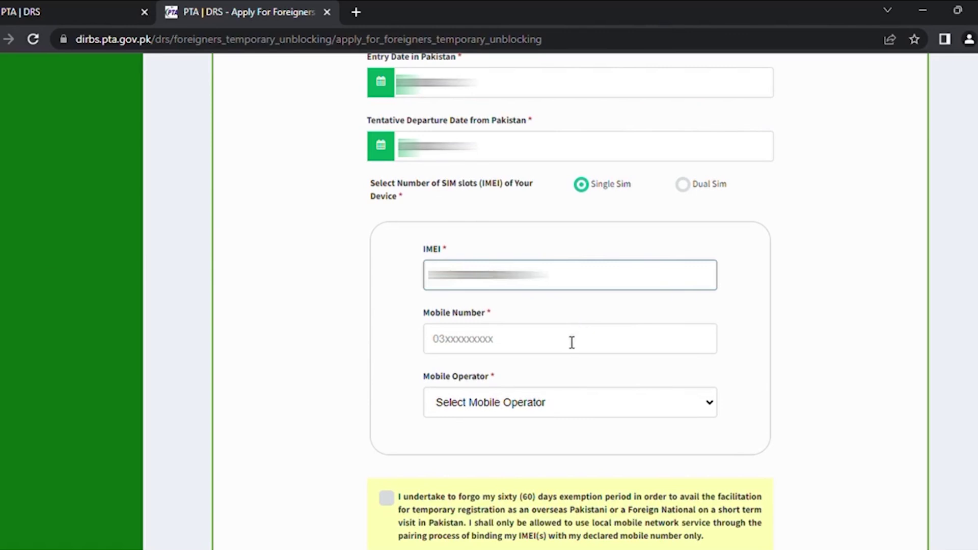
# - Enter the device's IMEI and the mobile number
pyautogui.click(572, 342)
pyautogui.hotkey('ctrl', 'v')
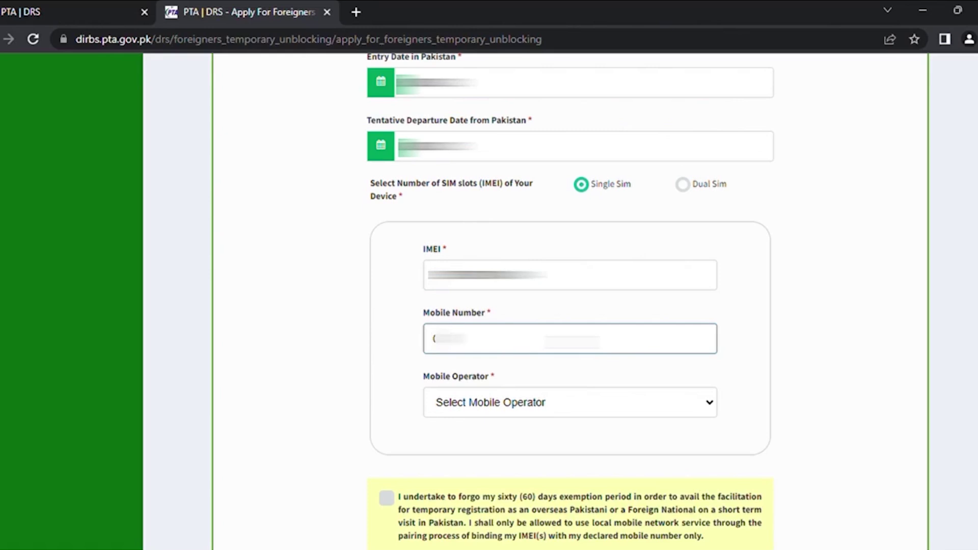
pyautogui.write('300134567')
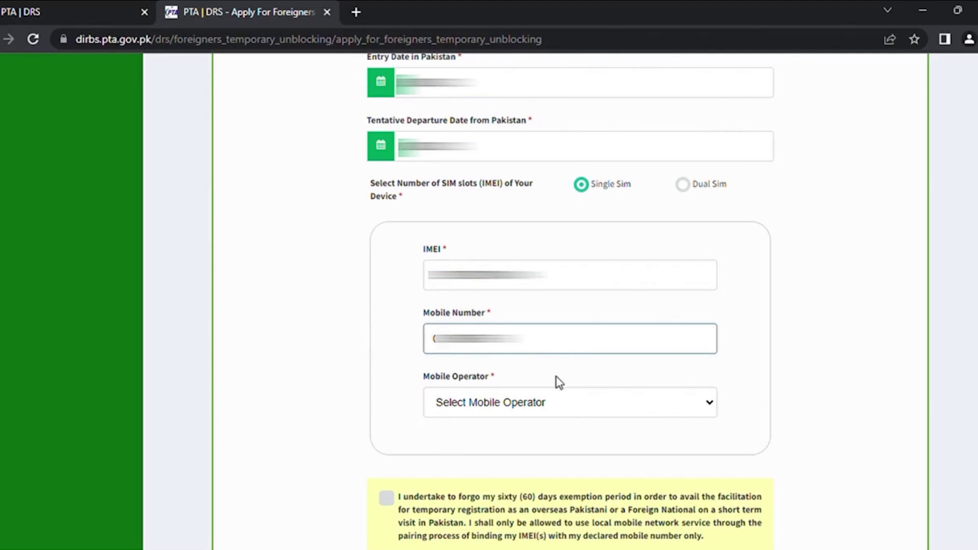
# - Choose Mobilink/Warid as mobile operator and accept the 60-day exemption undertaking
pyautogui.click(557, 404)
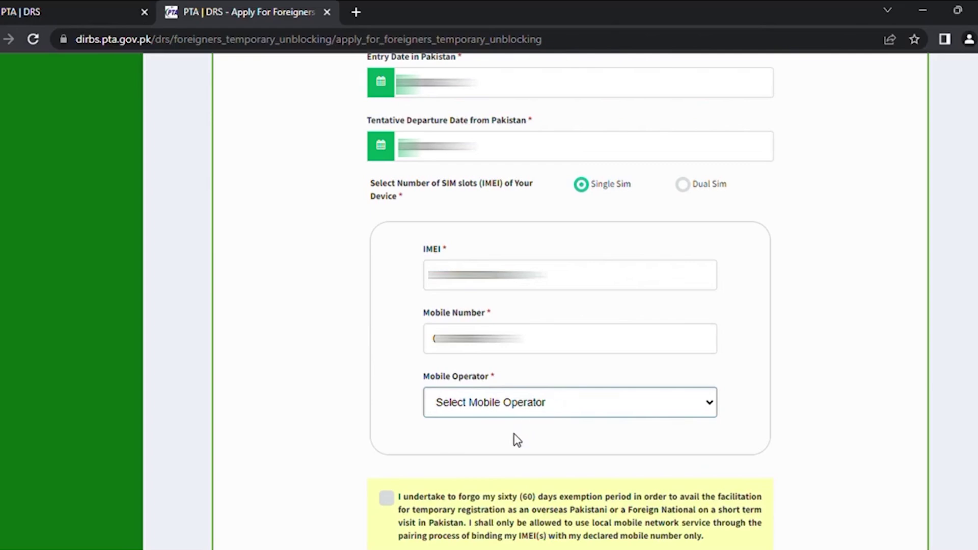
pyautogui.press('Down')
pyautogui.scroll(-1, 516, 439)
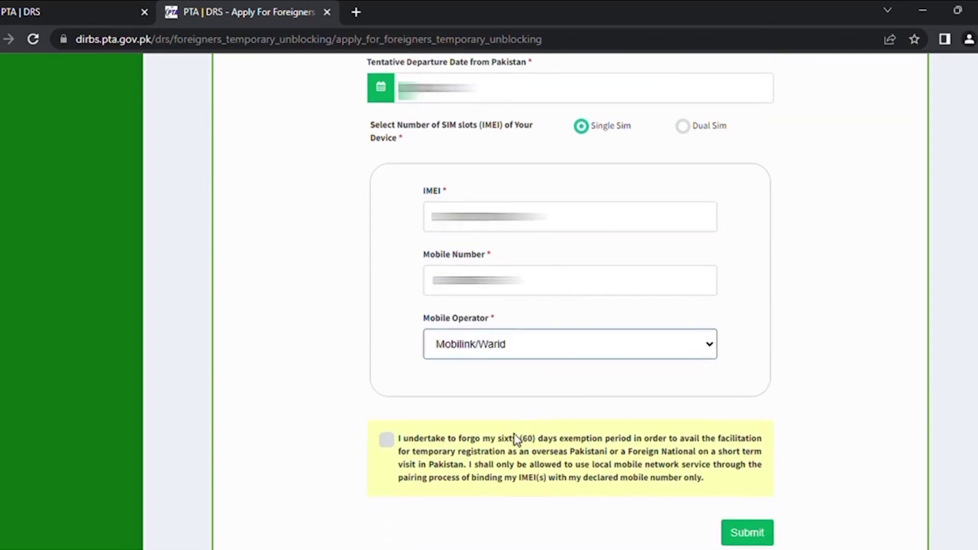
pyautogui.click(389, 450)
# - Submit the registration and confirm it with the one-time OTP code
pyautogui.click(743, 532)
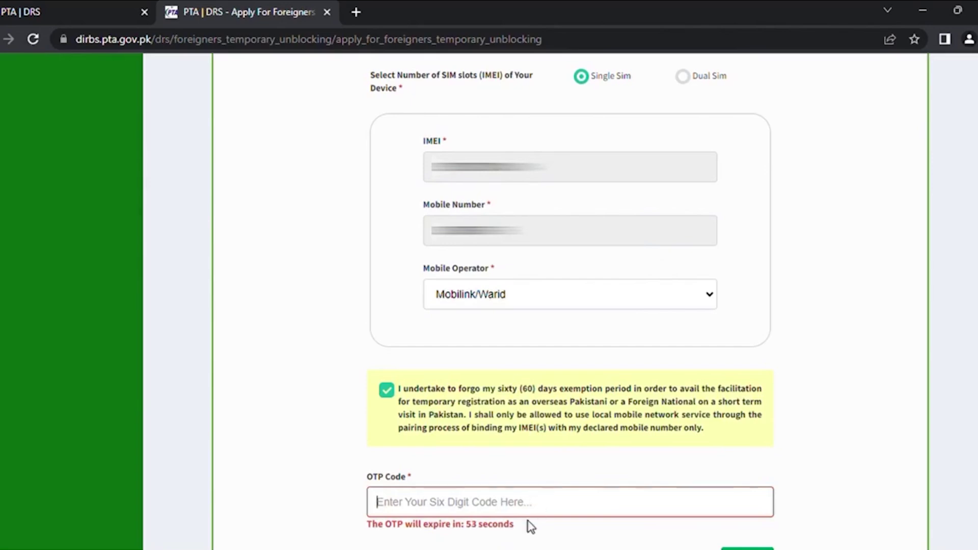
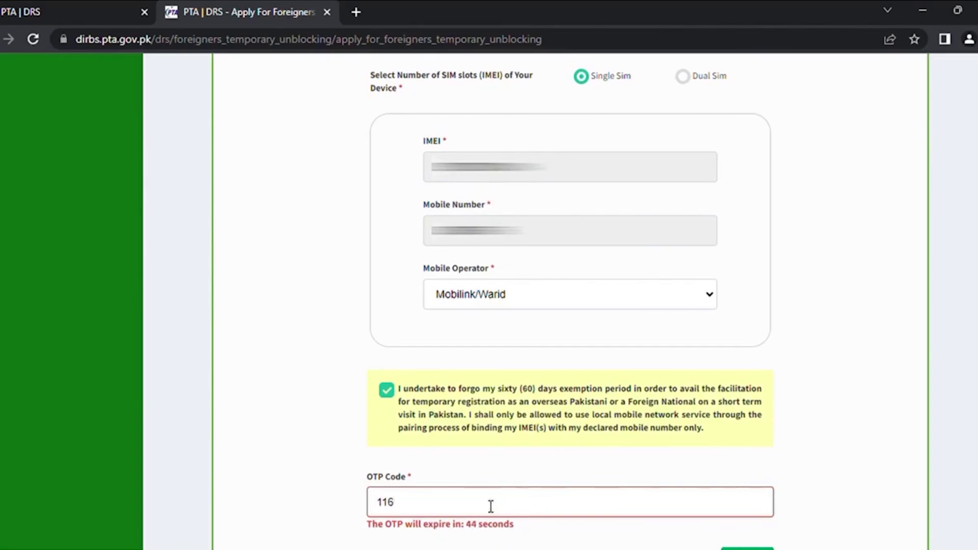
pyautogui.scroll(-2, 561, 495)
pyautogui.click(753, 465)
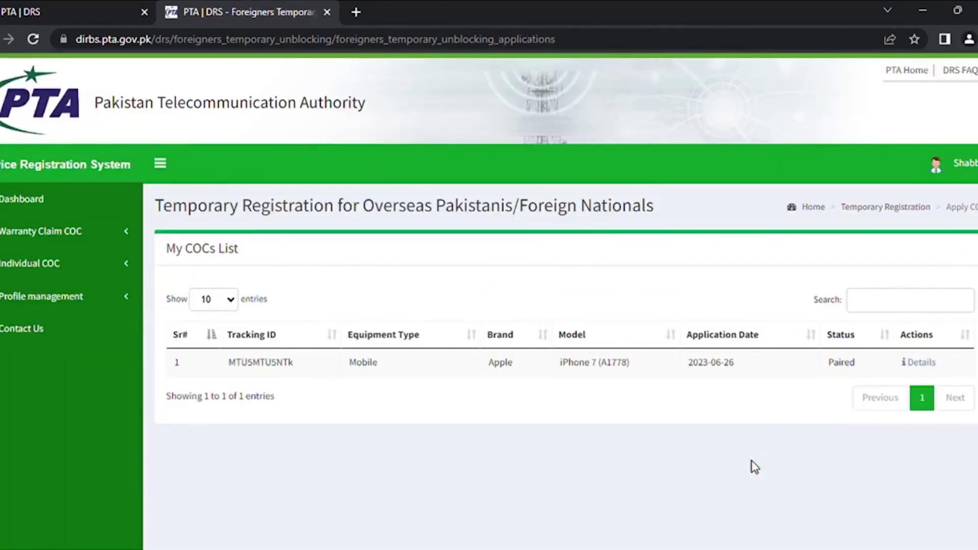
# - Open the Details of the paired Apple iPhone 7 application
pyautogui.click(921, 363)
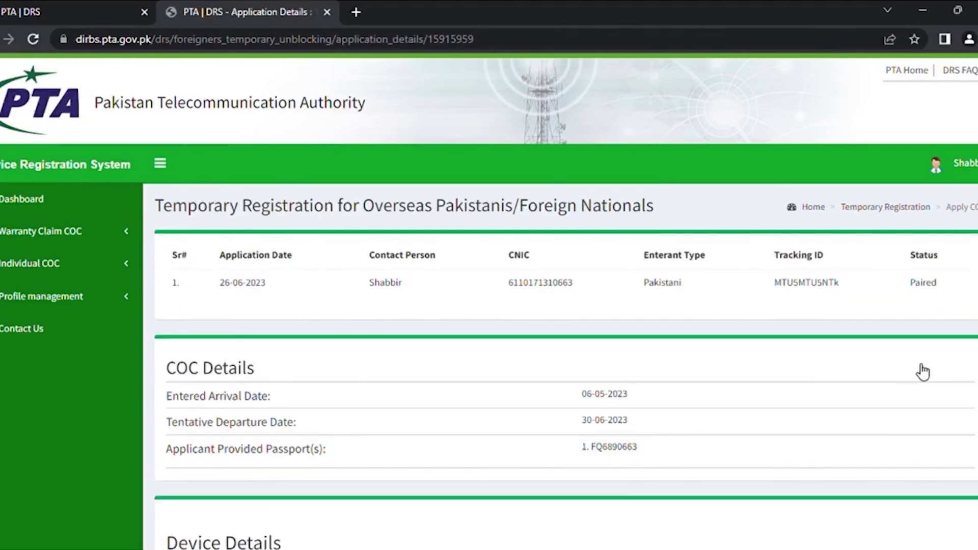